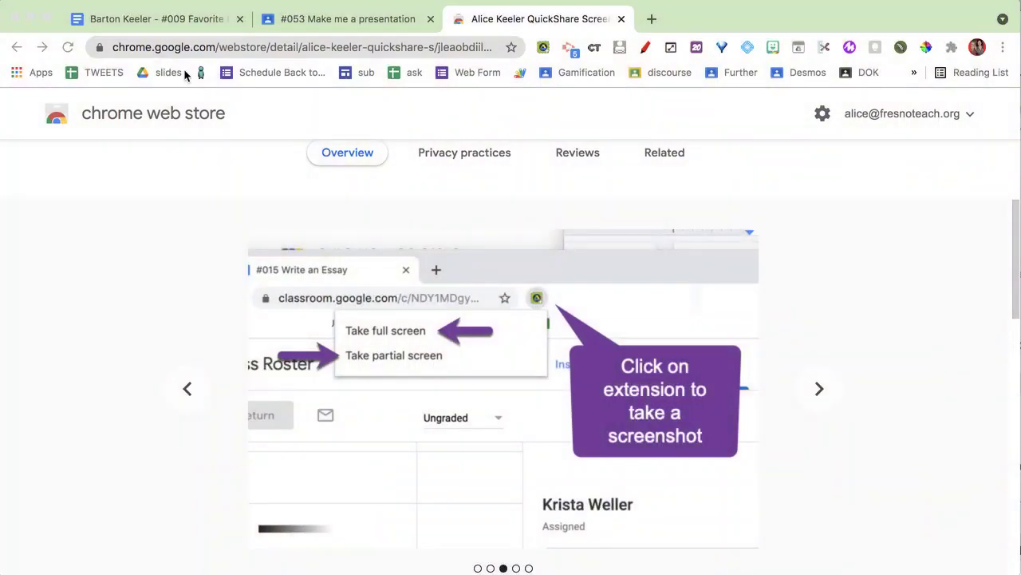
Step: Capture a full-screen QuickShare screenshot of the '#009 Favorite Resources' document
click(170, 22)
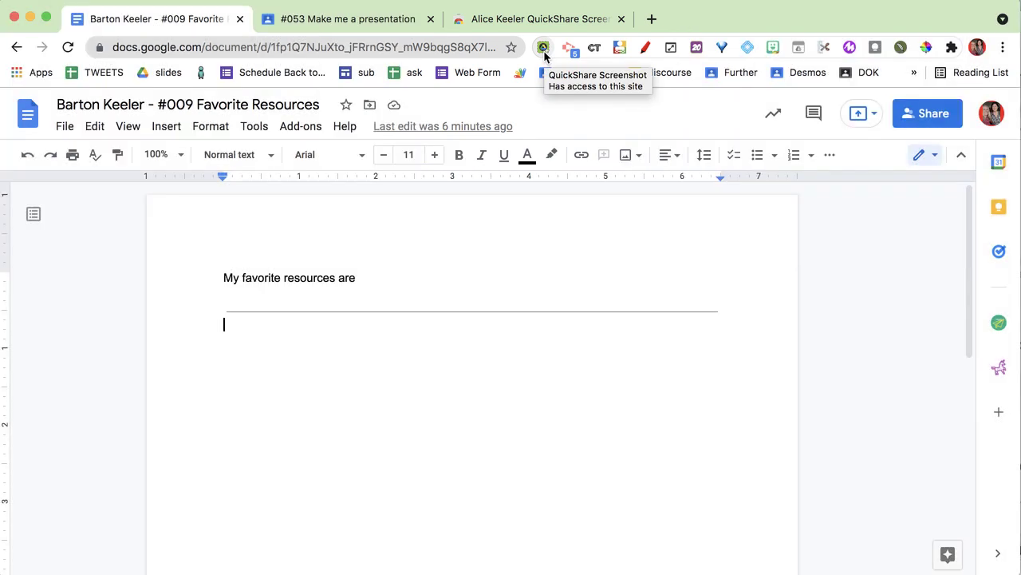
click(542, 48)
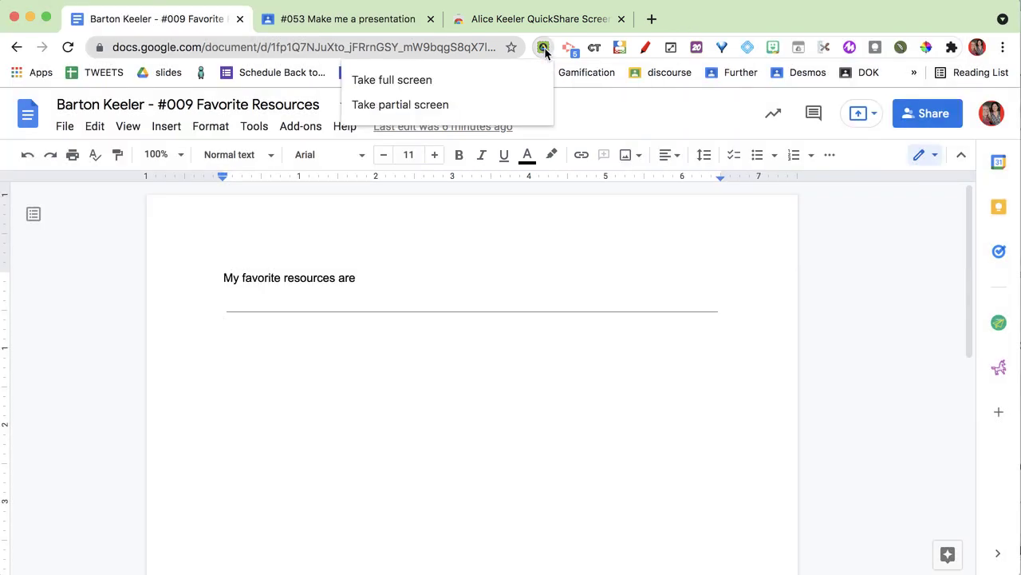
click(494, 91)
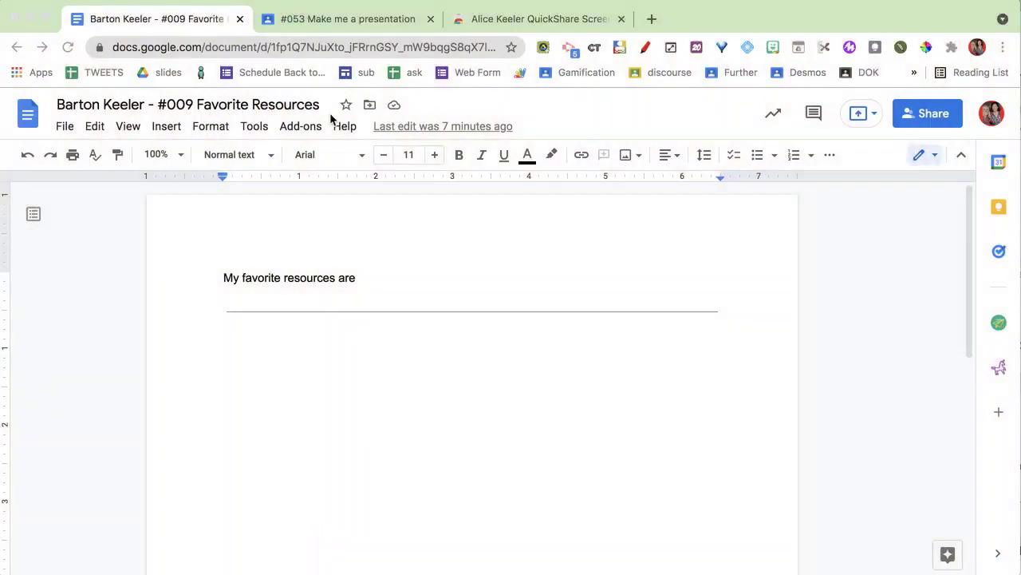
Step: Draft a private comment 'I am giving you feedback' followed by the pasted screenshot Drive link
click(347, 19)
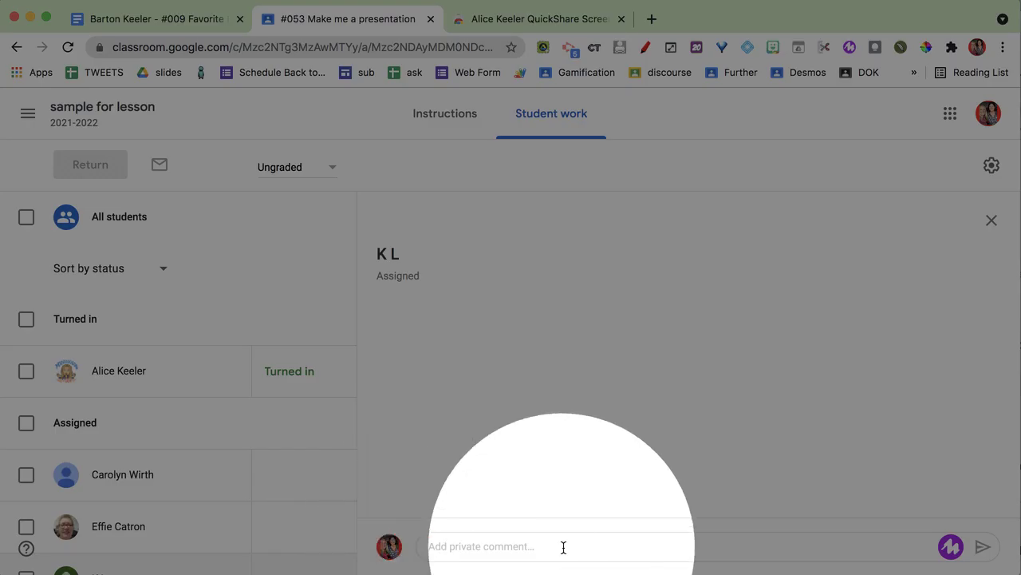
click(493, 549)
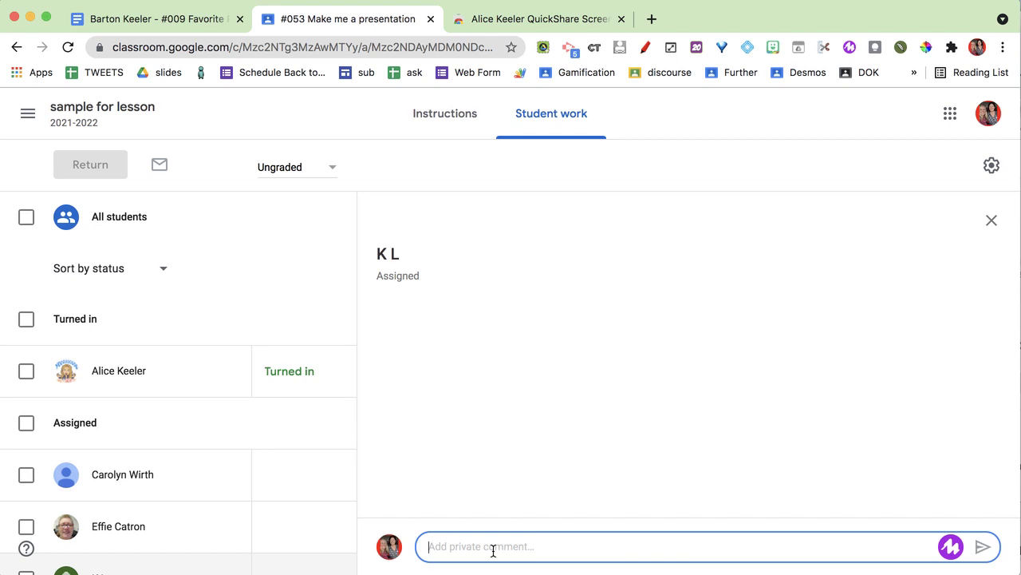
text(I am giving you feedback)
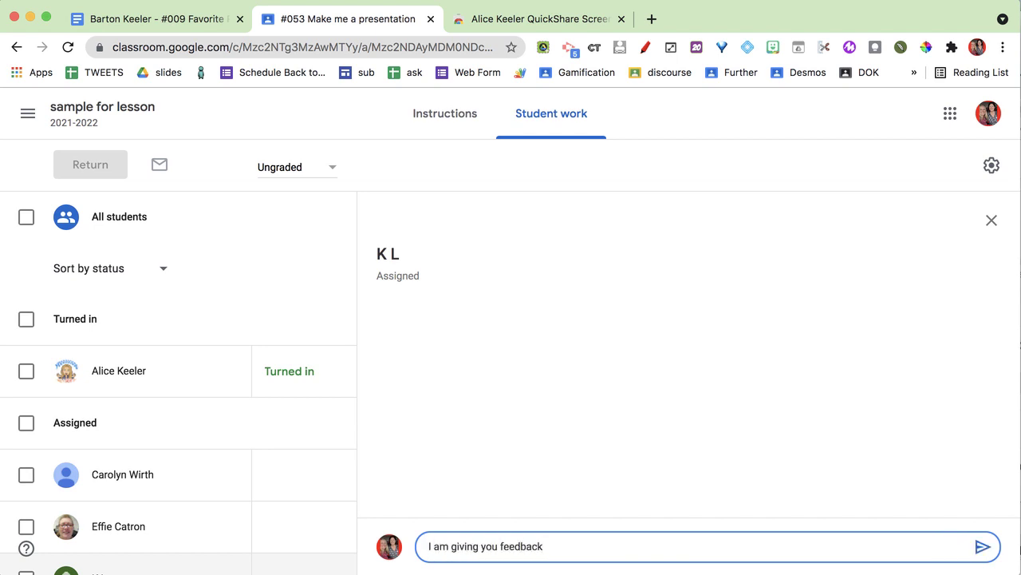
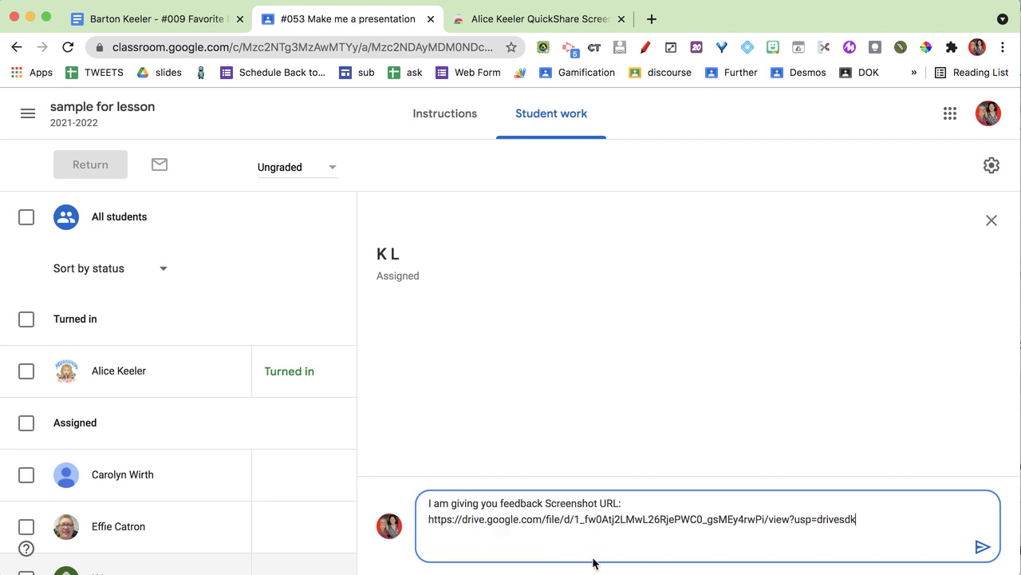
drag(870, 522, 543, 499)
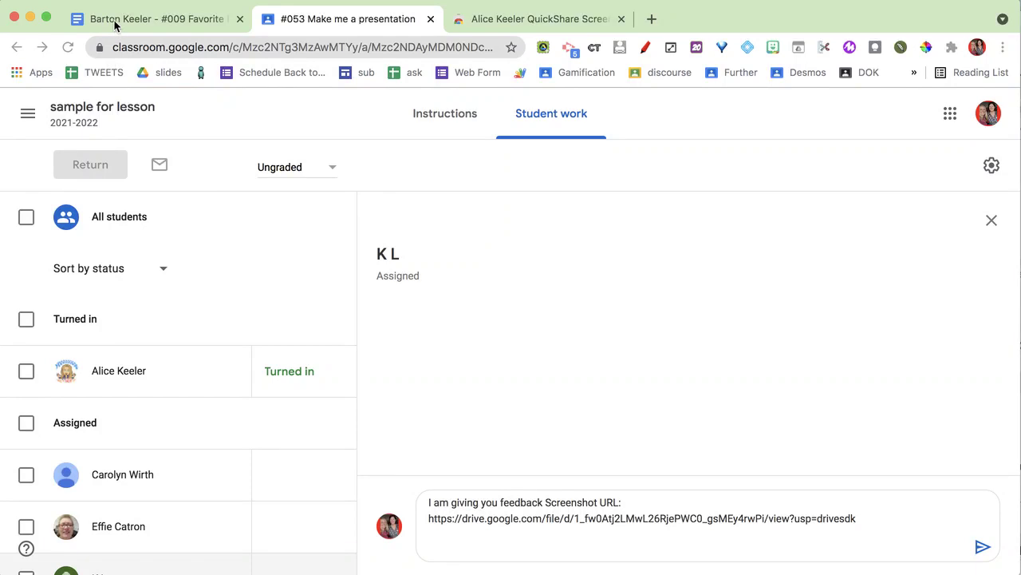
Step: Insert the most recent Untitled screenshot from Drive into the Favorite Resources document
click(116, 25)
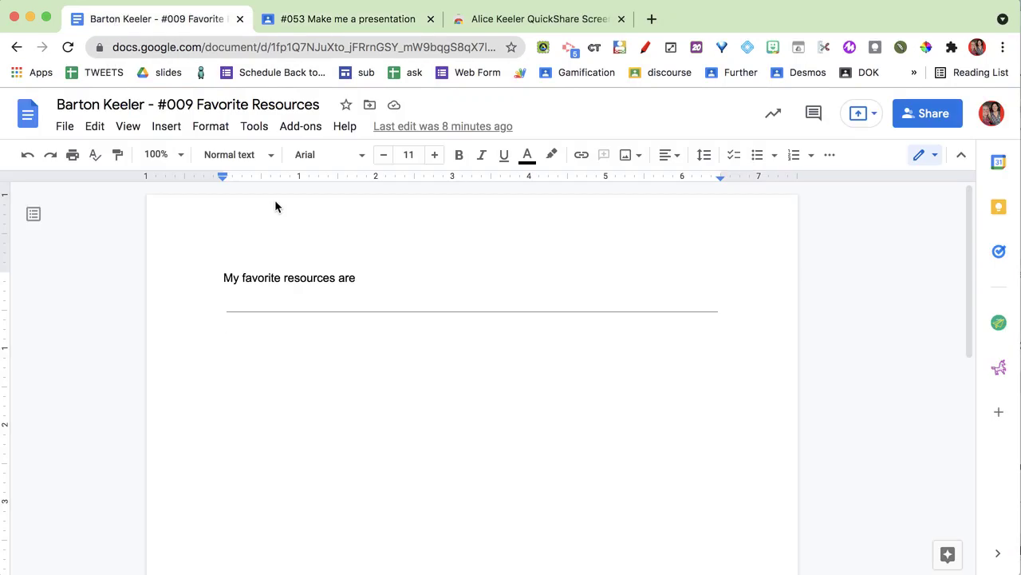
click(166, 129)
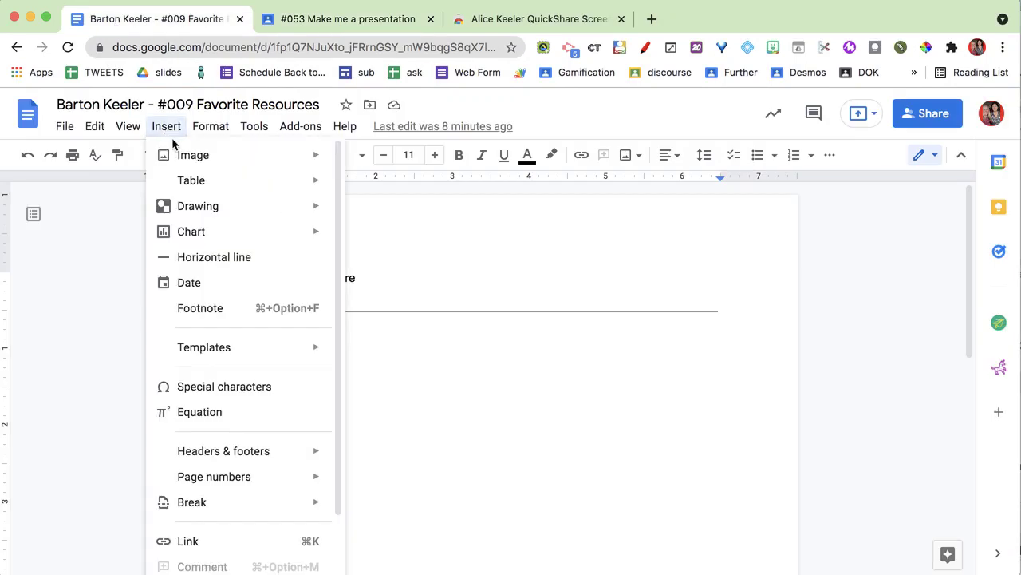
mouse_move(180, 155)
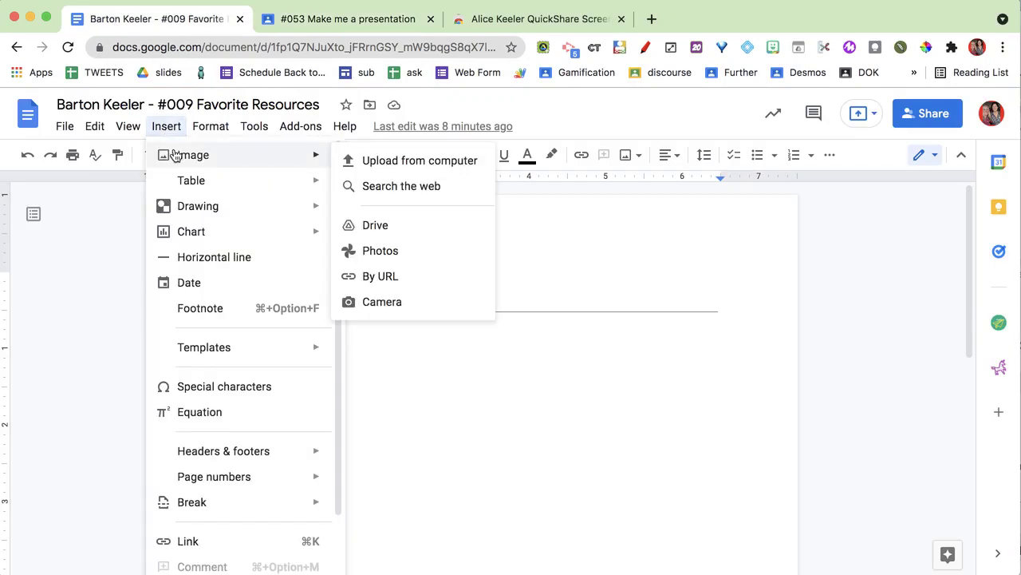
click(385, 229)
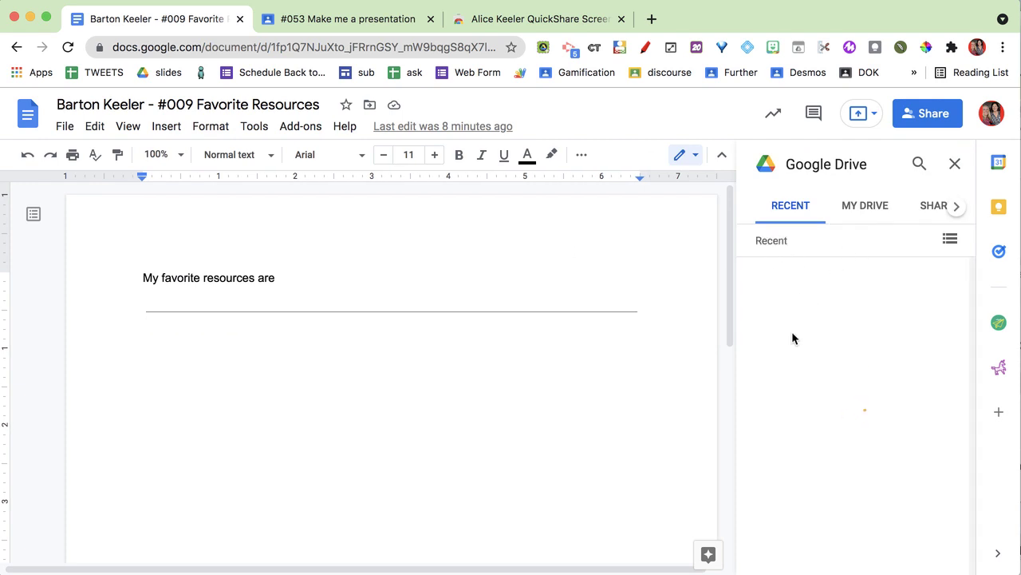
click(788, 338)
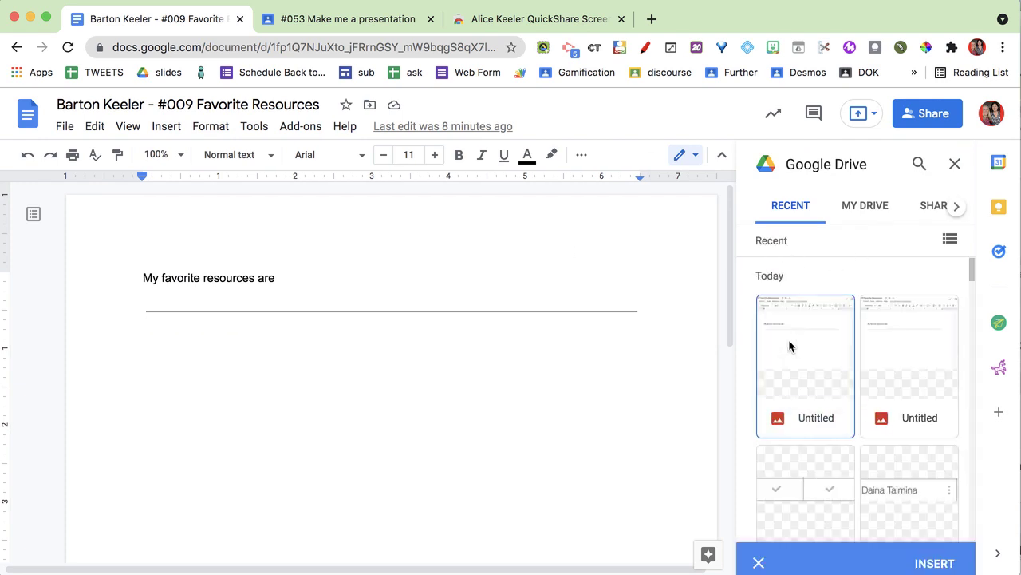
double_click(788, 339)
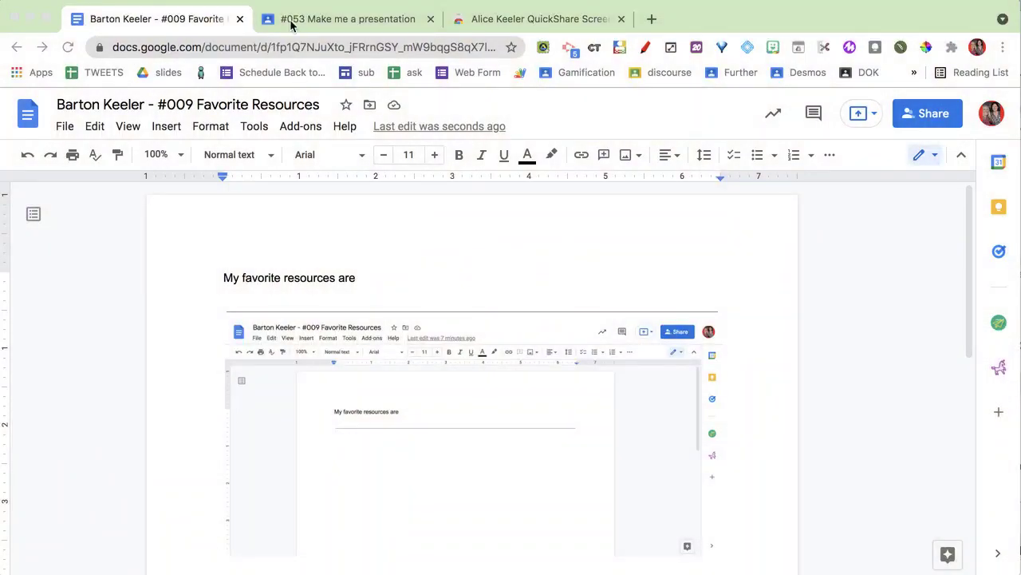
Step: Capture a partial QuickShare screenshot of the 'My favorite resources are' line atop the inserted image
click(543, 48)
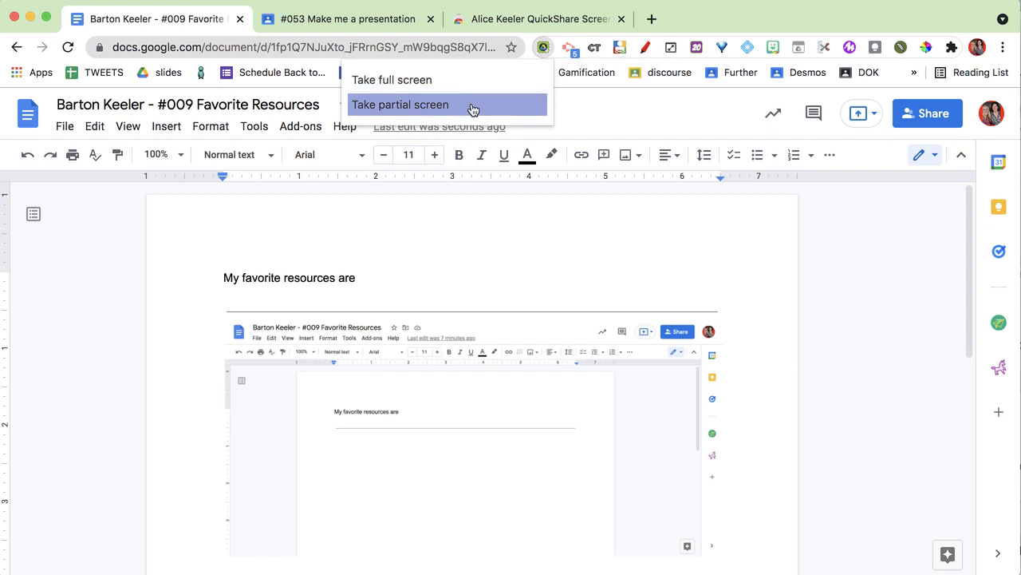
click(294, 302)
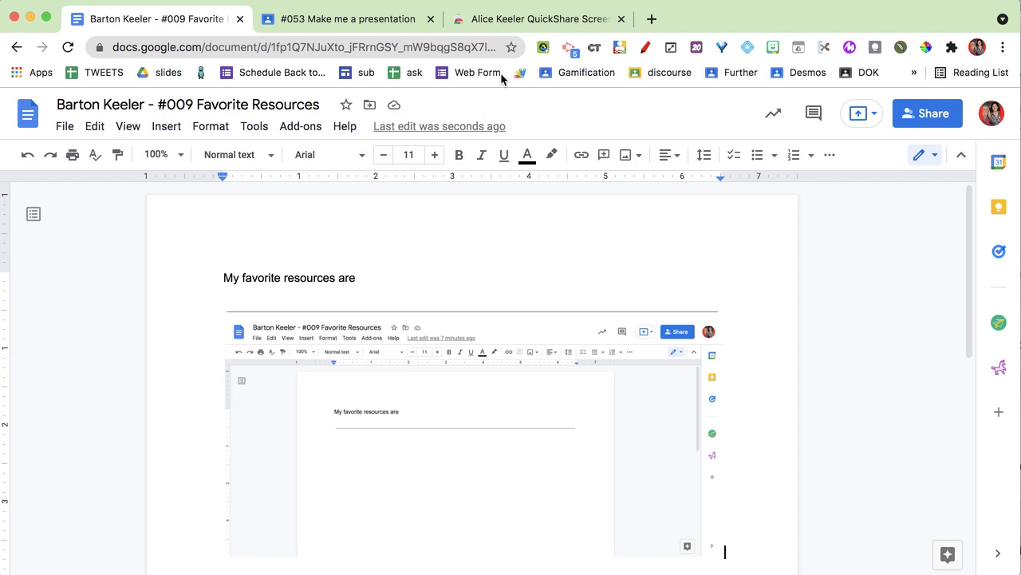
click(542, 47)
click(470, 104)
drag(193, 260, 407, 302)
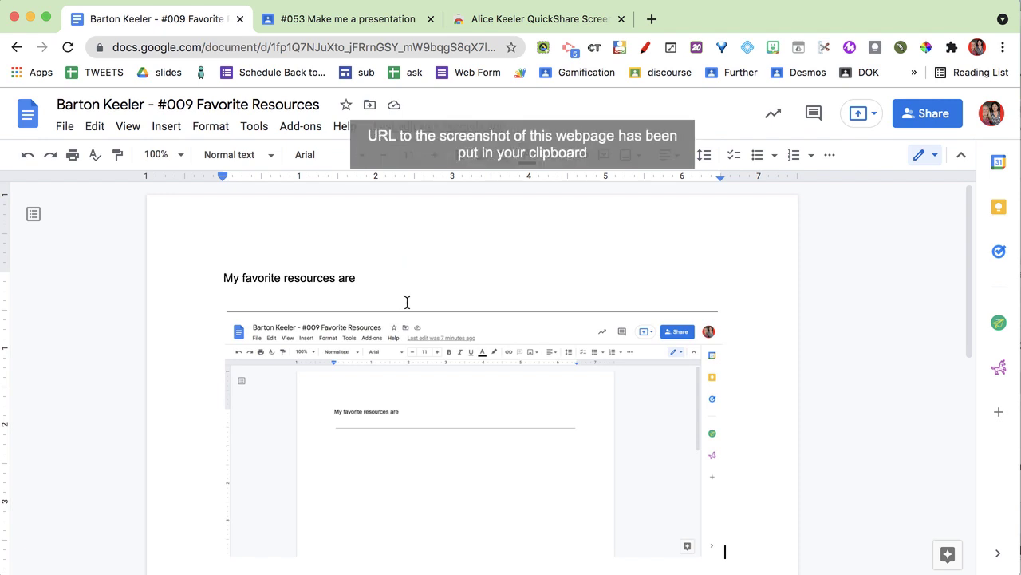
Step: Post a private comment on the turned-in submission noting only the first couple of words exist, with the screenshot link
click(357, 21)
click(179, 386)
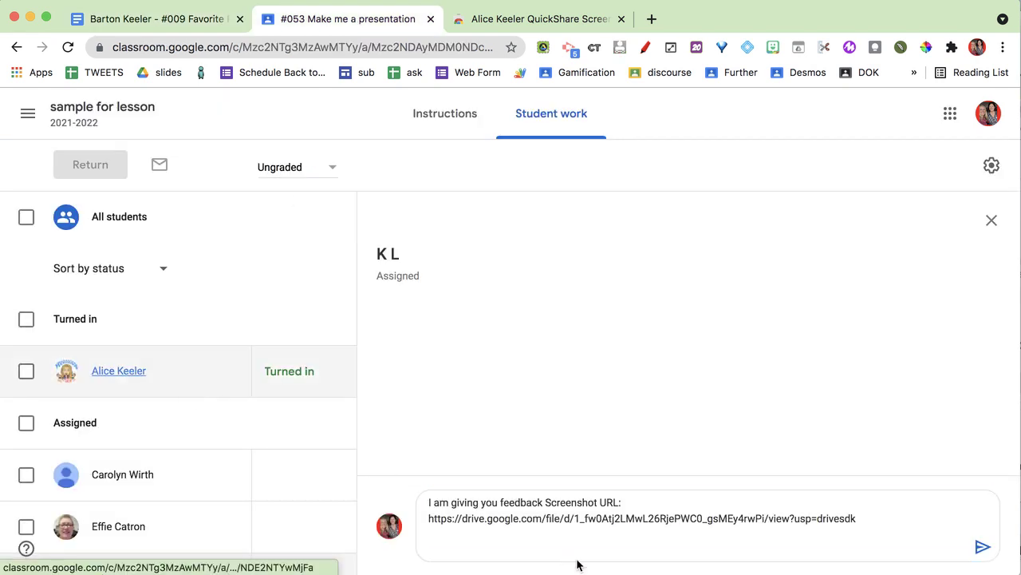
click(547, 548)
text(AK: )
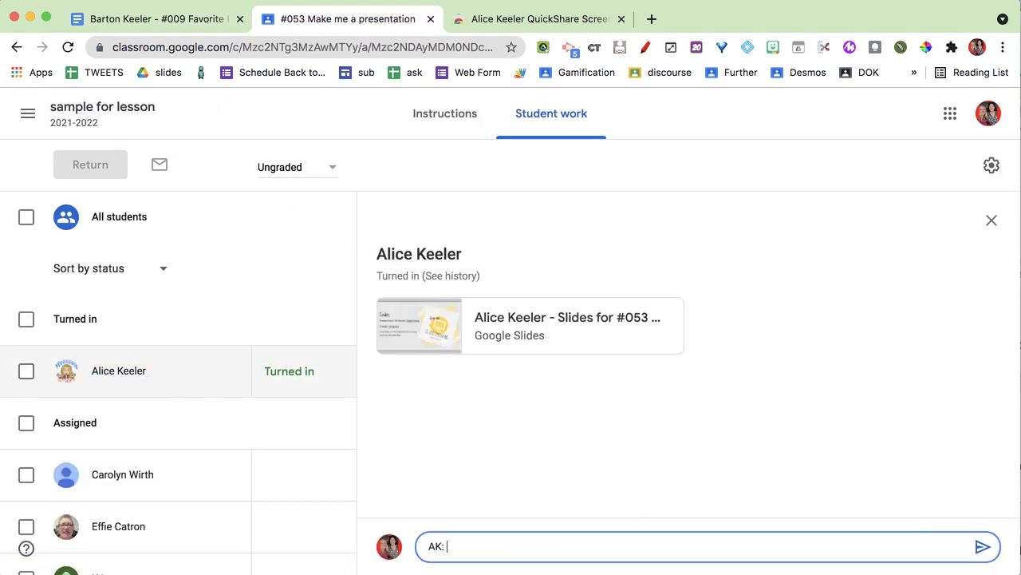
text(You started this assignment but only ha)
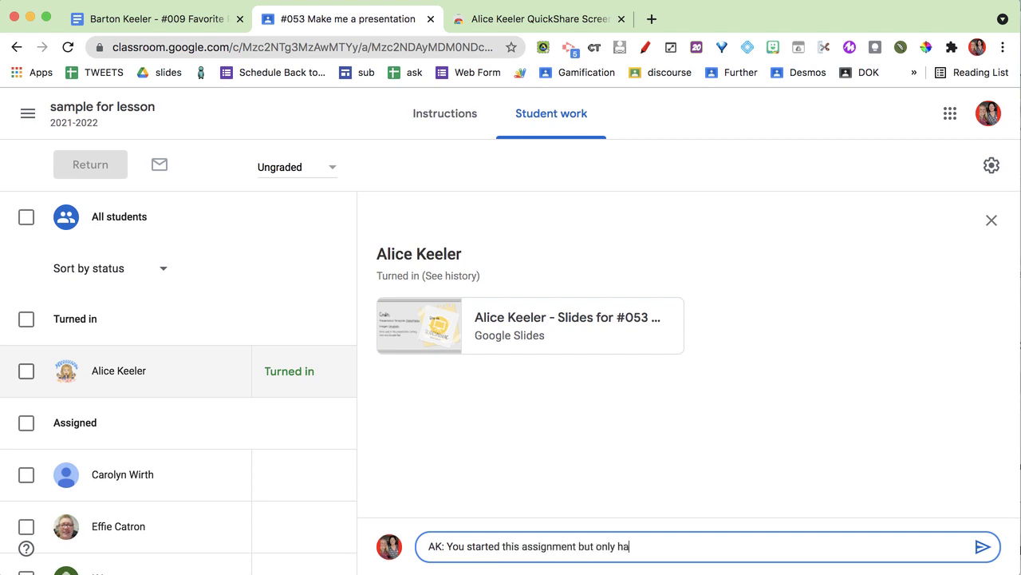
text(ve the first couple of words)
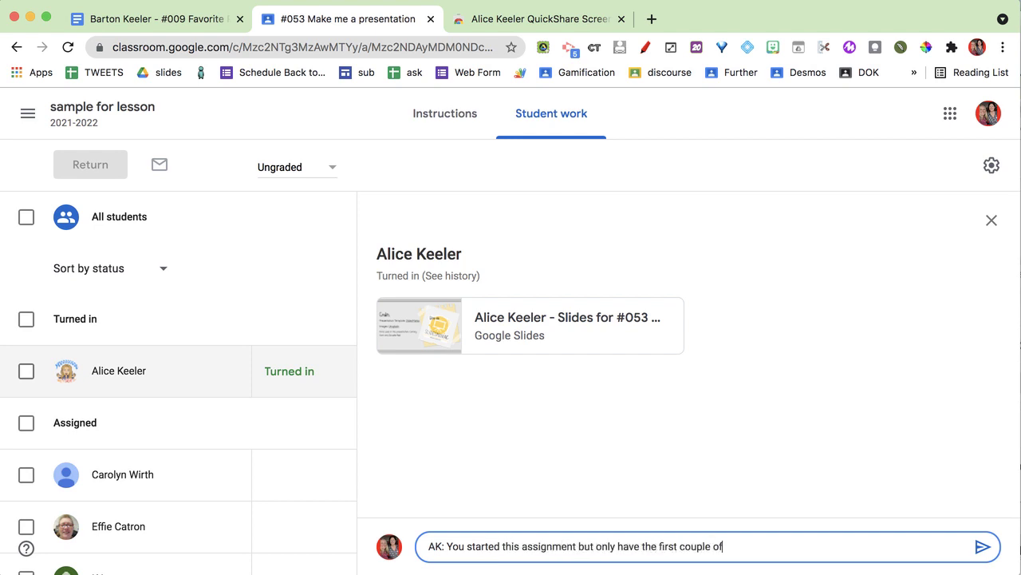
key(BackSpace)
key(BackSpace)
text(ds.)
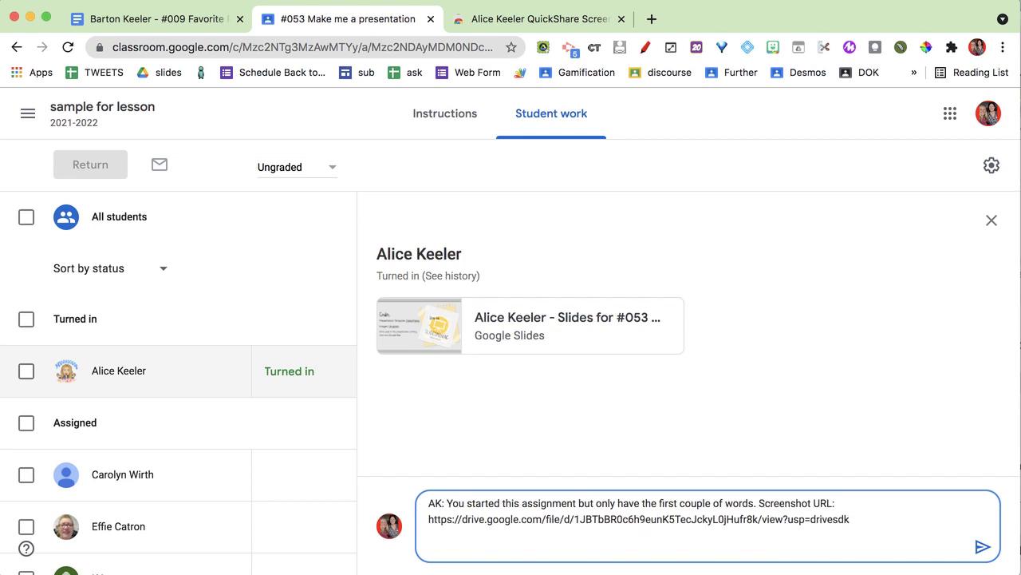
click(985, 547)
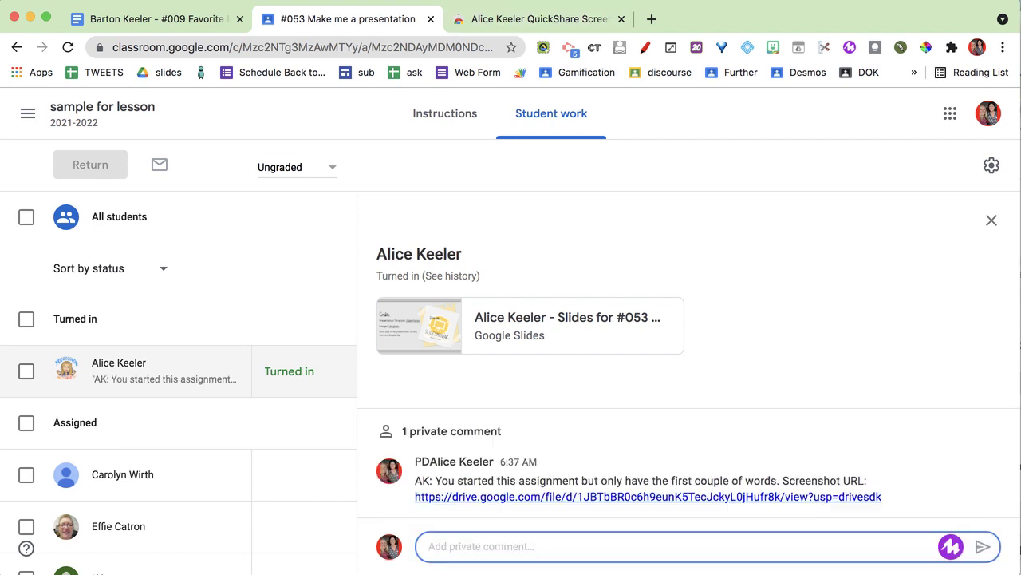
click(530, 20)
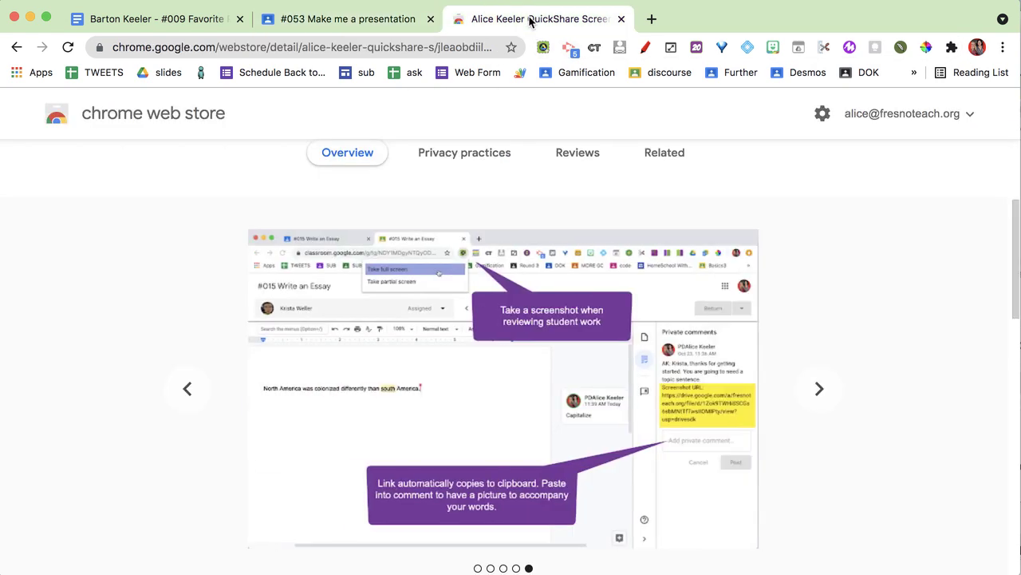
Step: Step the QuickShare listing carousel back to the slide about pasting screenshots into student feedback
click(192, 412)
click(192, 413)
click(189, 412)
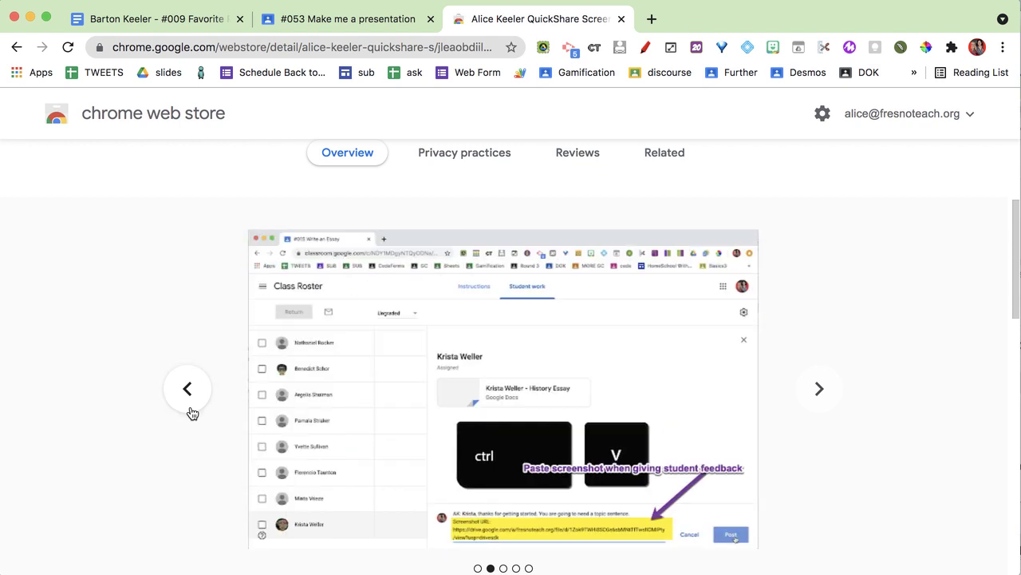
click(190, 413)
click(541, 48)
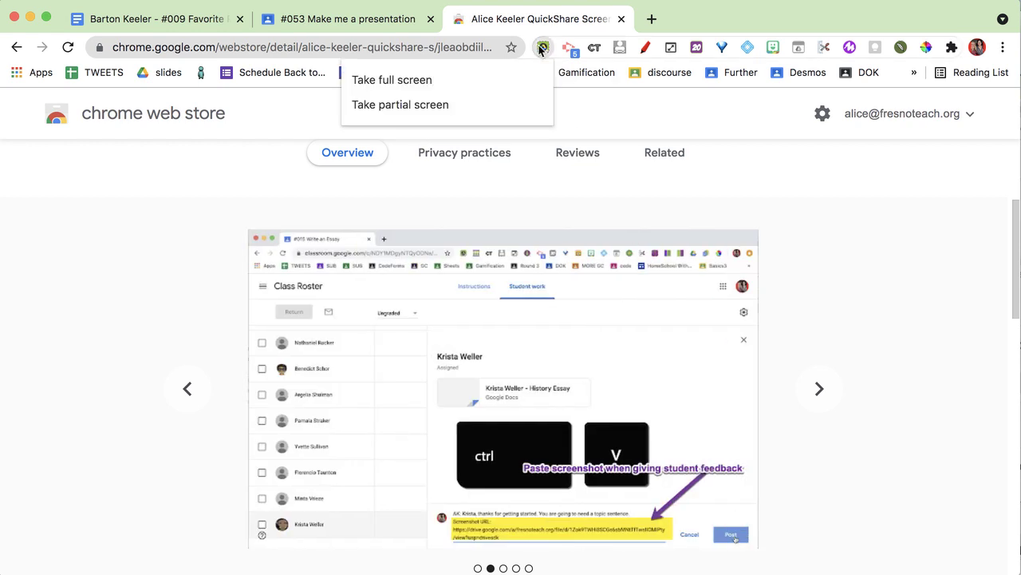